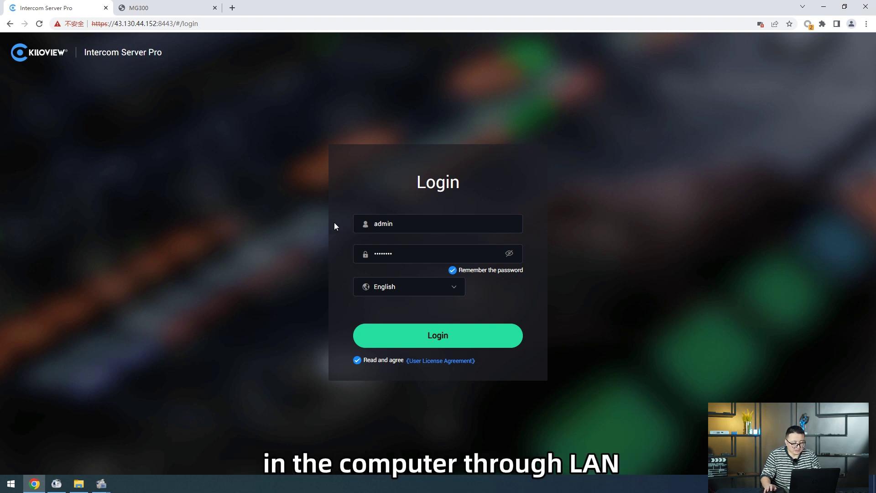
Log in with the default credentials and postpone the license reminder.
left_click(129, 26)
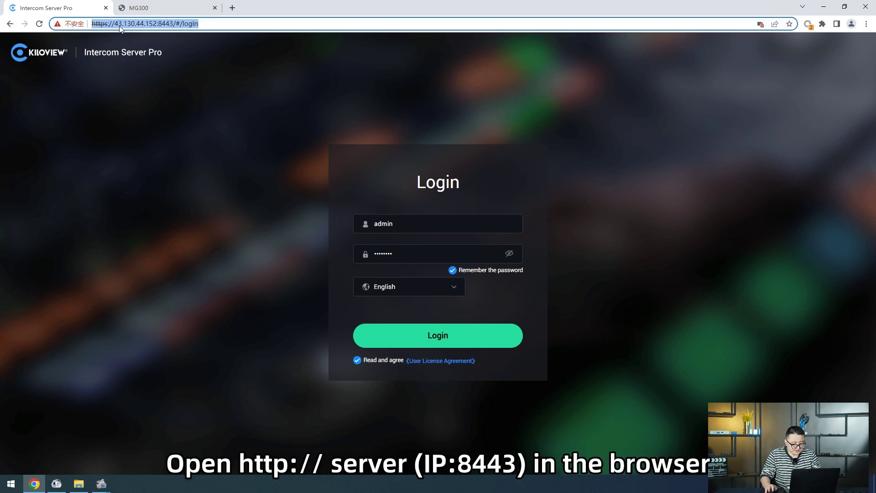
left_click(144, 24)
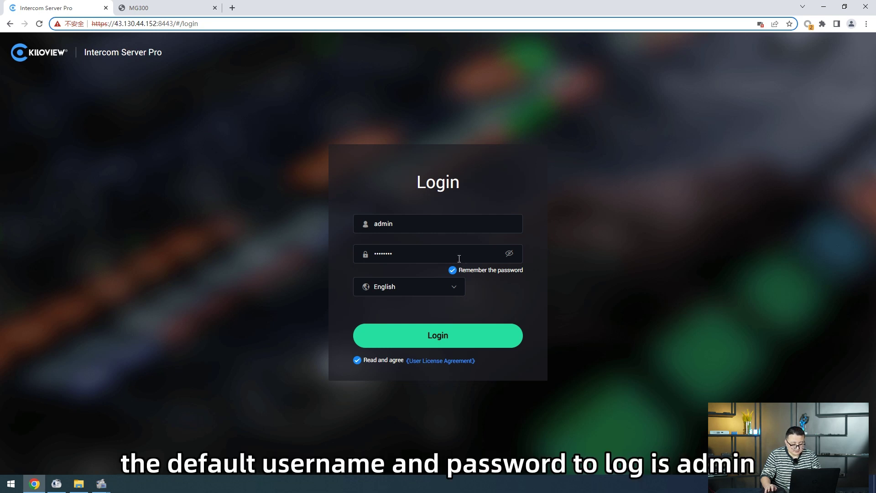
left_click(433, 230)
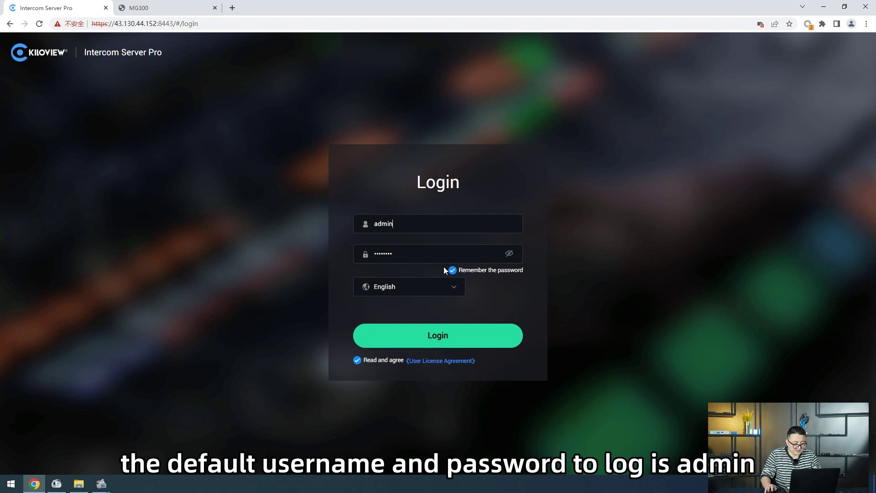
left_click(458, 327)
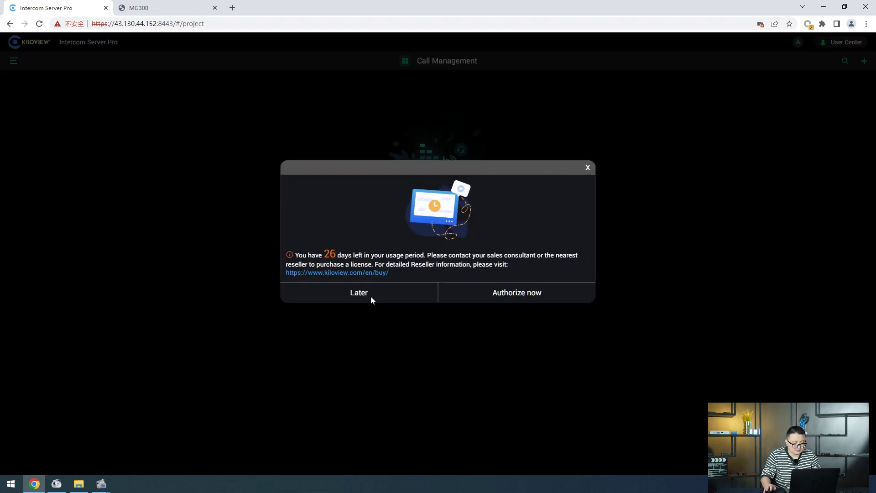
left_click(370, 296)
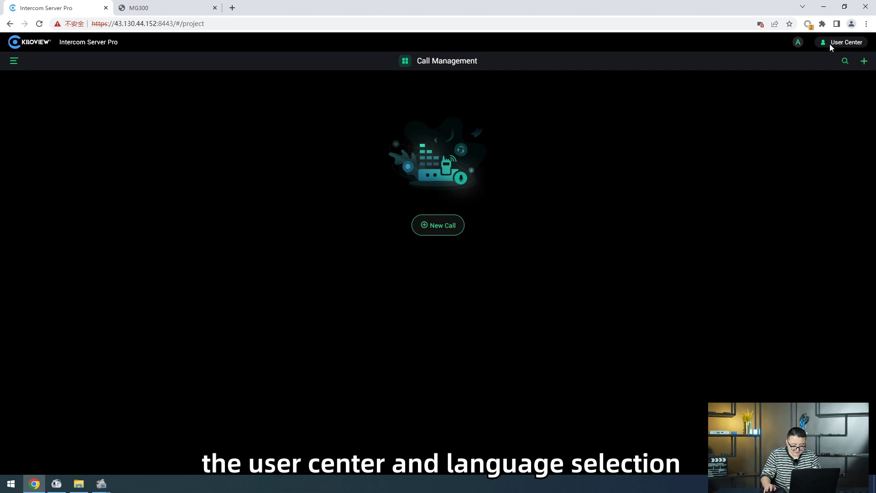
Look over the language and User Center menus, then show and hide the side menu.
mouse_move(798, 46)
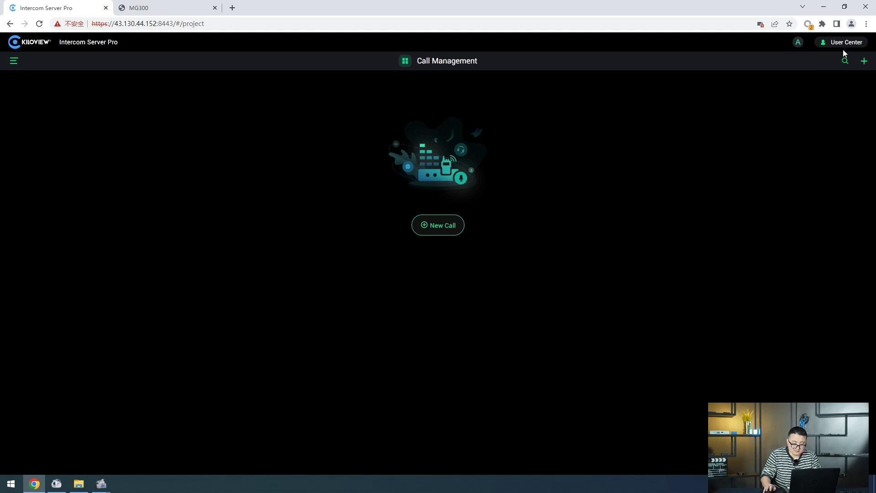
mouse_move(843, 45)
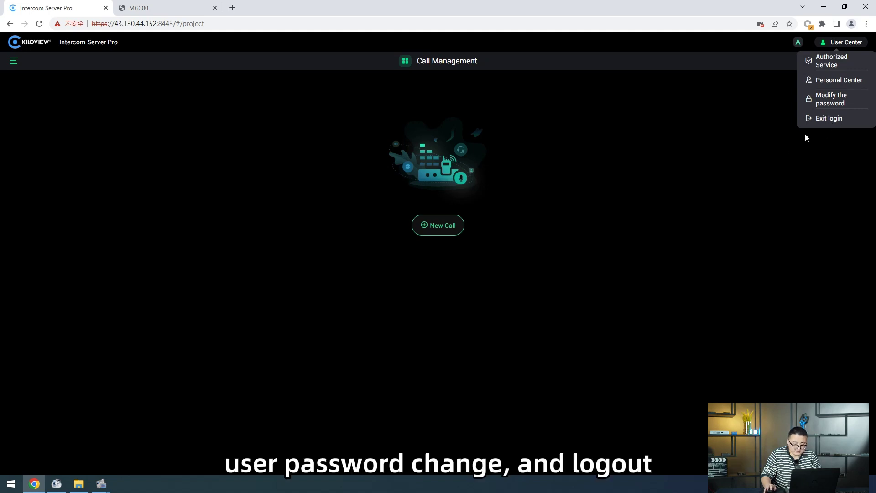
left_click(14, 60)
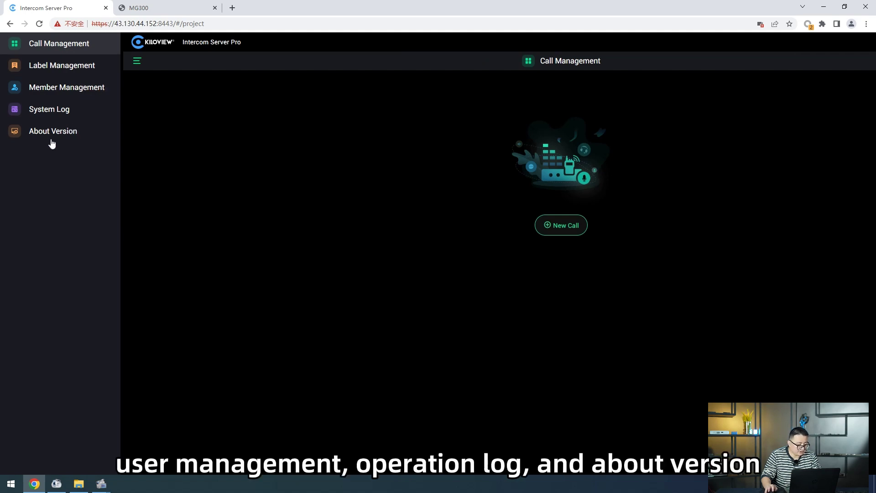
left_click(201, 153)
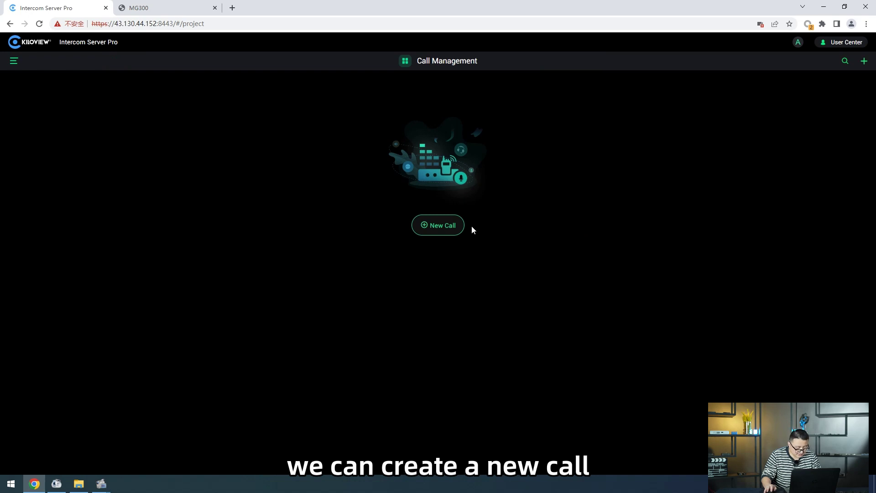
Create a new call named 'test'.
left_click(443, 228)
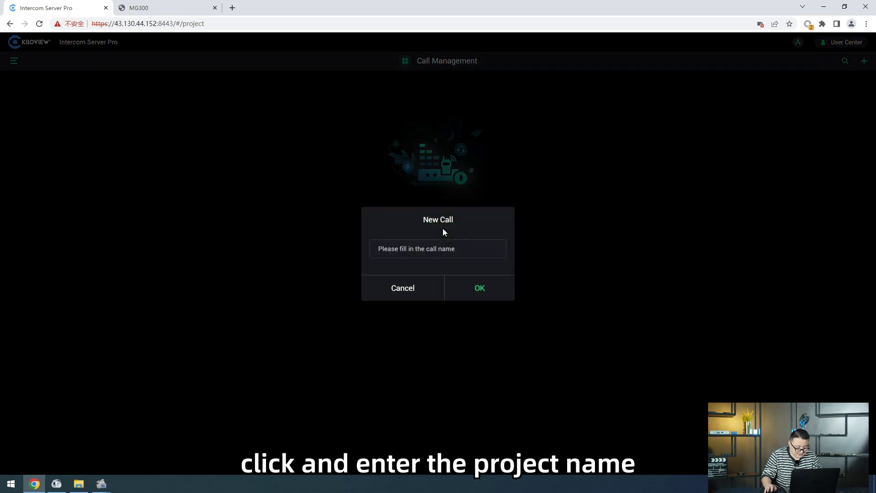
left_click(461, 259)
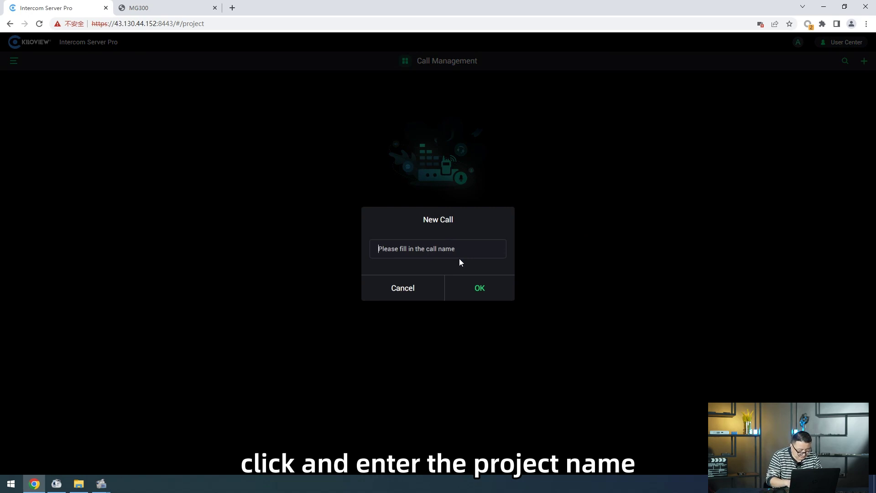
type("test")
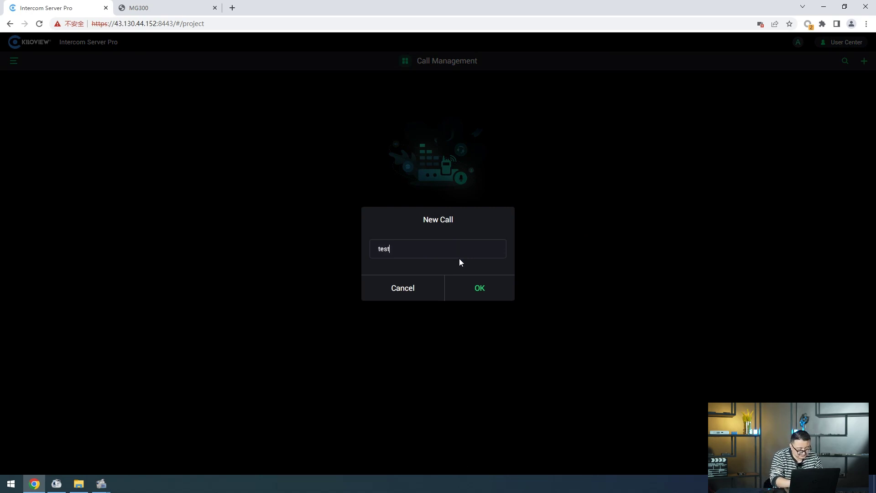
left_click(480, 288)
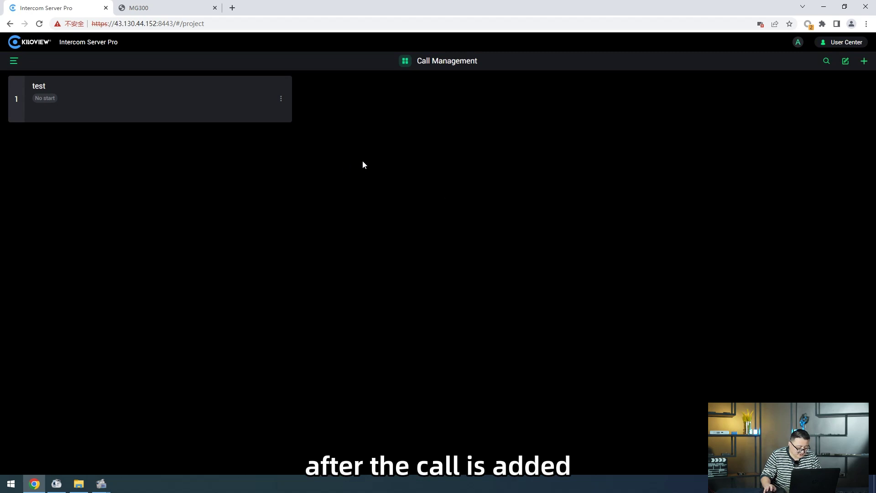
Start the test call from its card menu and view its detail page.
left_click(281, 99)
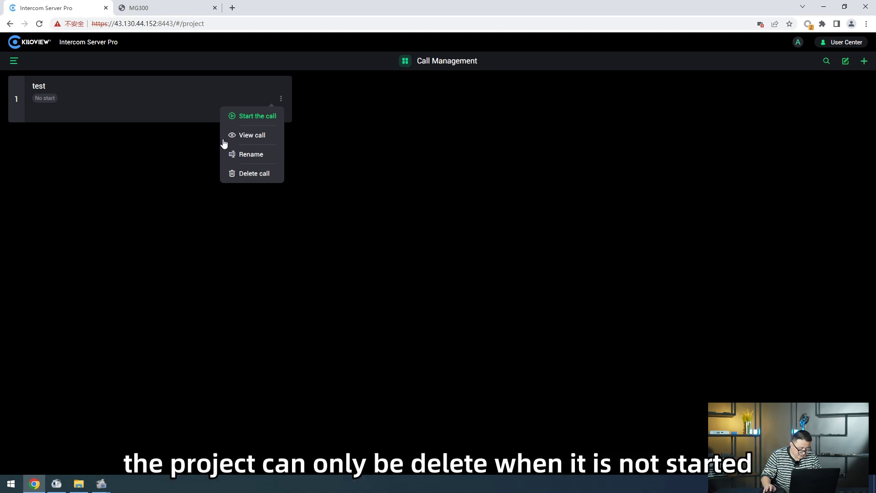
left_click(258, 116)
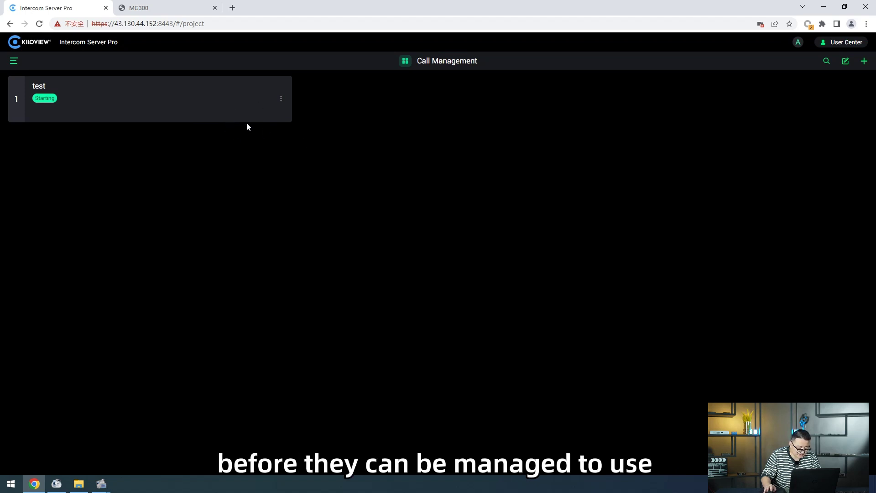
left_click(280, 97)
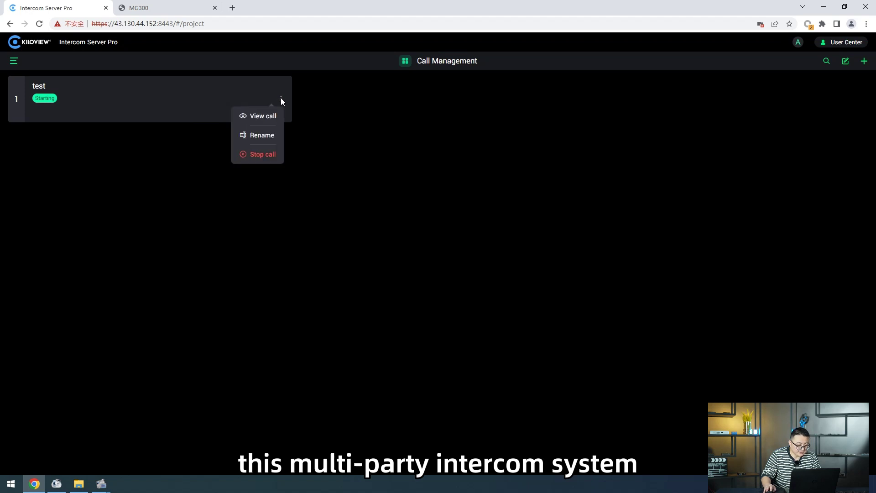
left_click(264, 115)
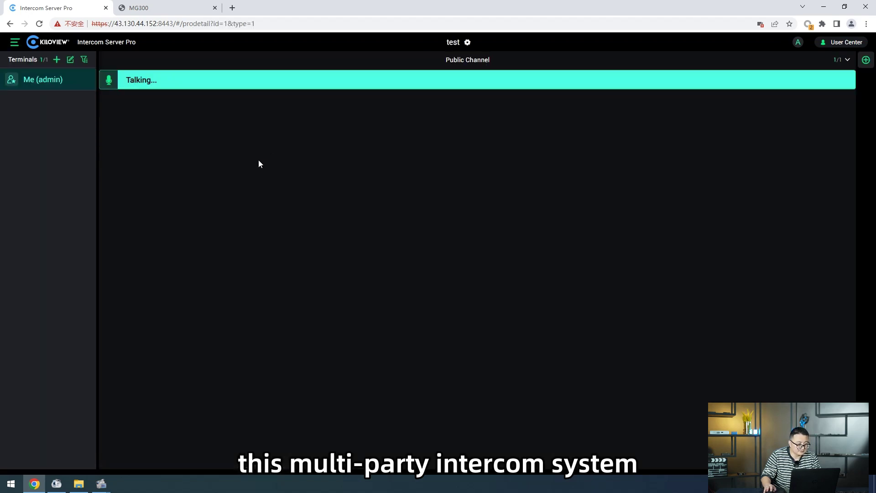
Check the terminal picker without adding anyone, then mute and unmute your own terminal.
left_click(57, 60)
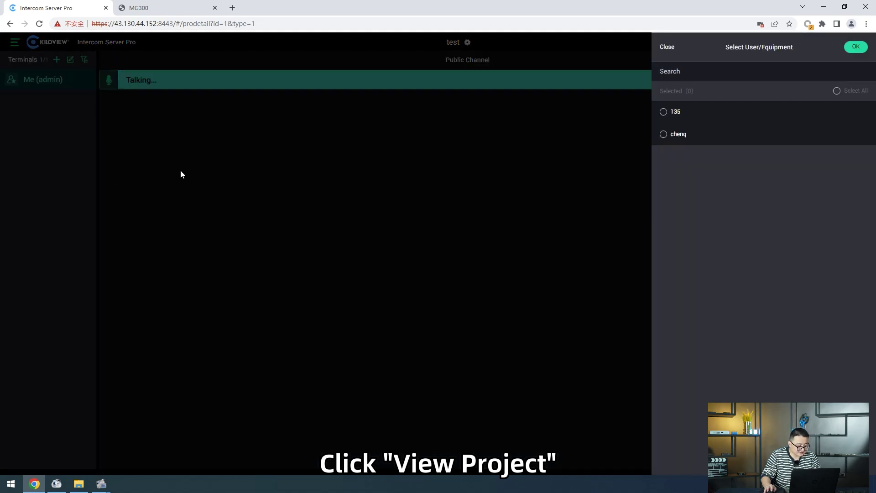
left_click(414, 223)
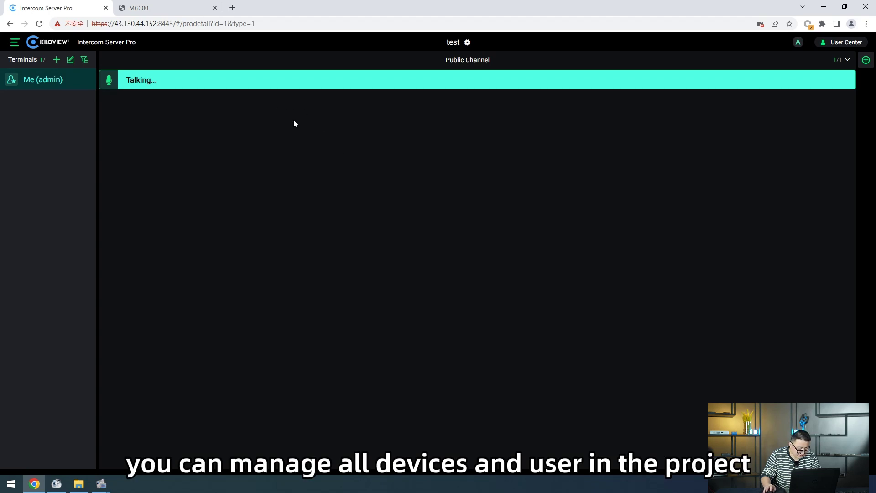
left_click(167, 86)
left_click(167, 87)
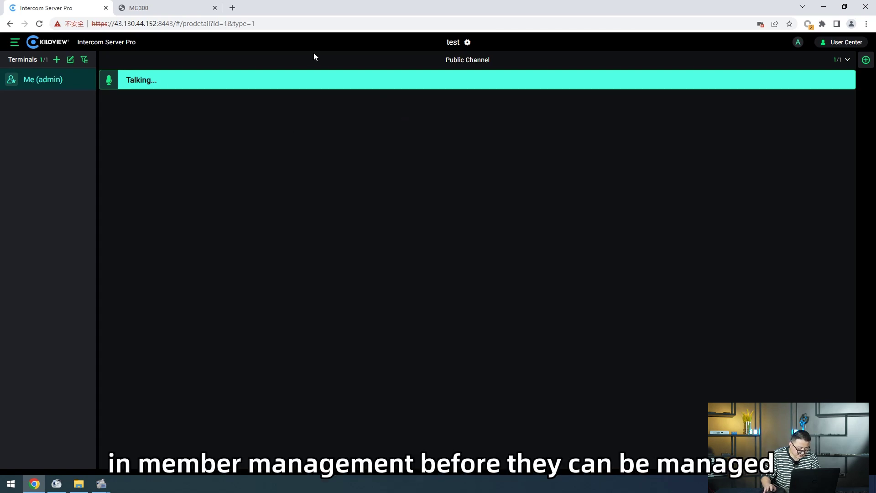
Add the second user and the remaining device as terminals of the test call.
left_click(57, 60)
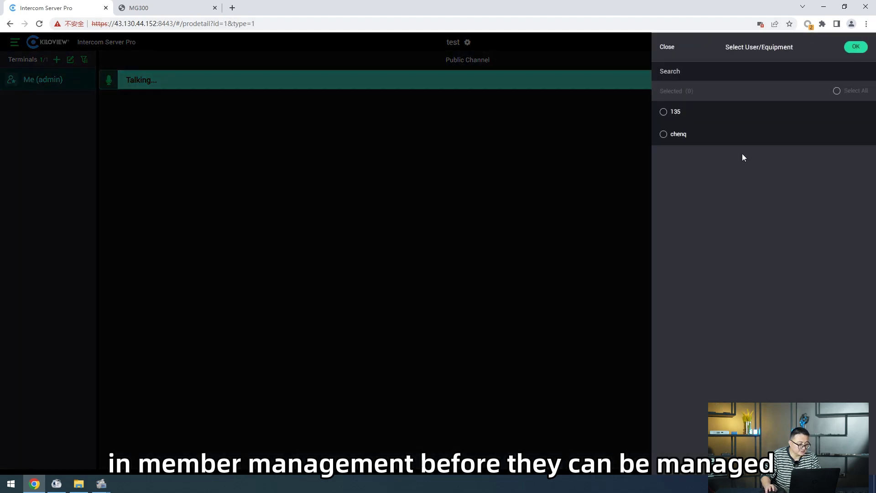
left_click(672, 136)
left_click(856, 48)
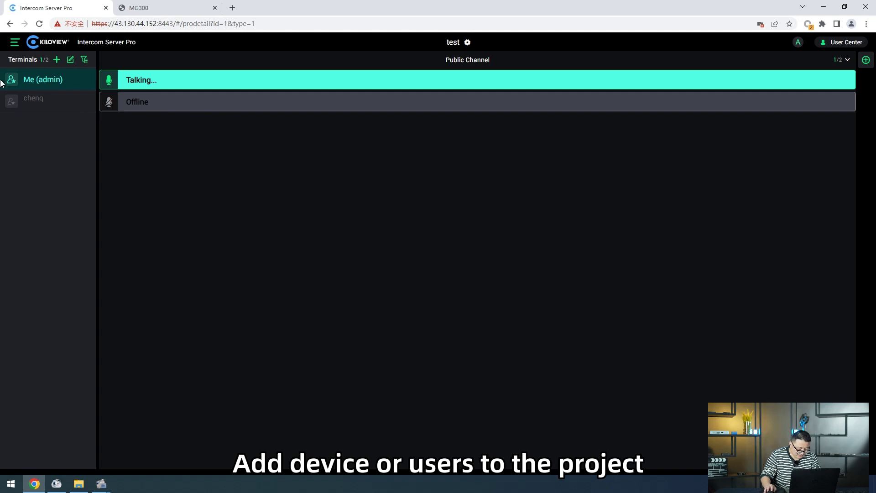
left_click(56, 60)
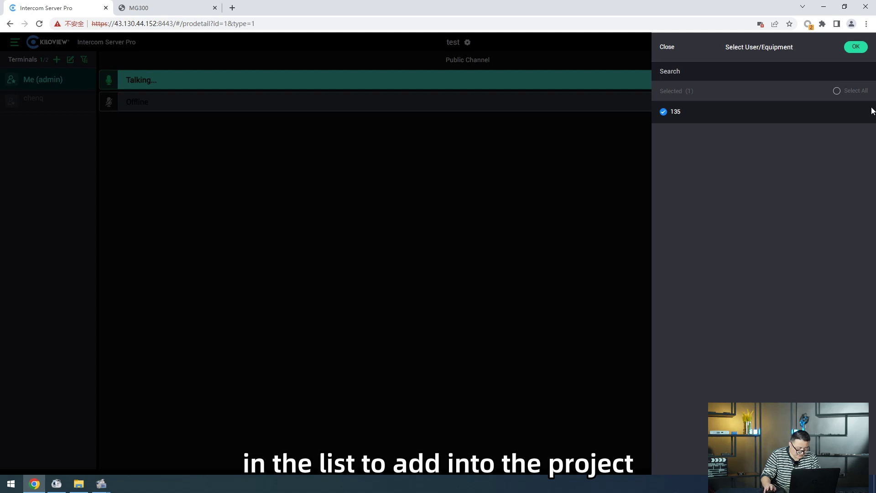
left_click(855, 47)
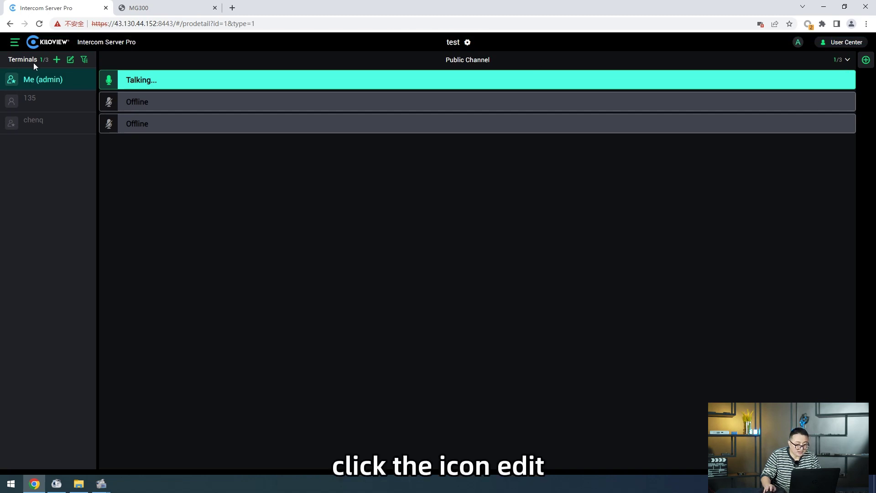
Remove terminal 135 from the project's member list.
left_click(71, 60)
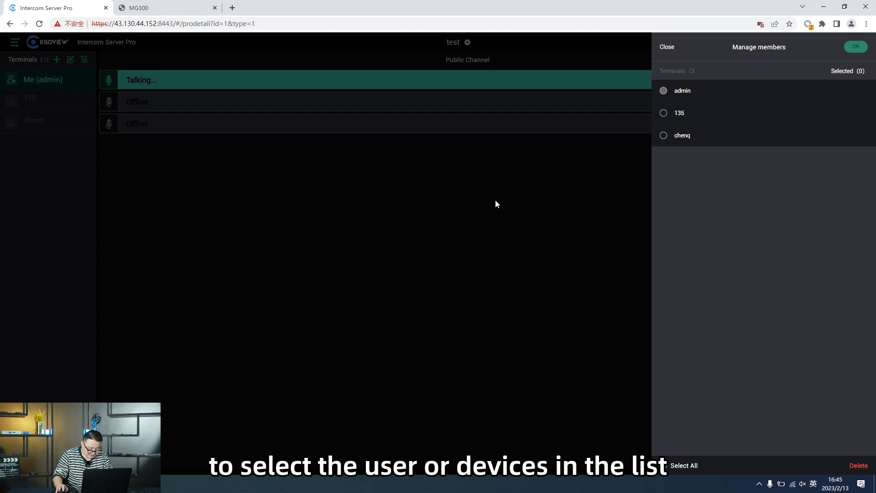
left_click(663, 113)
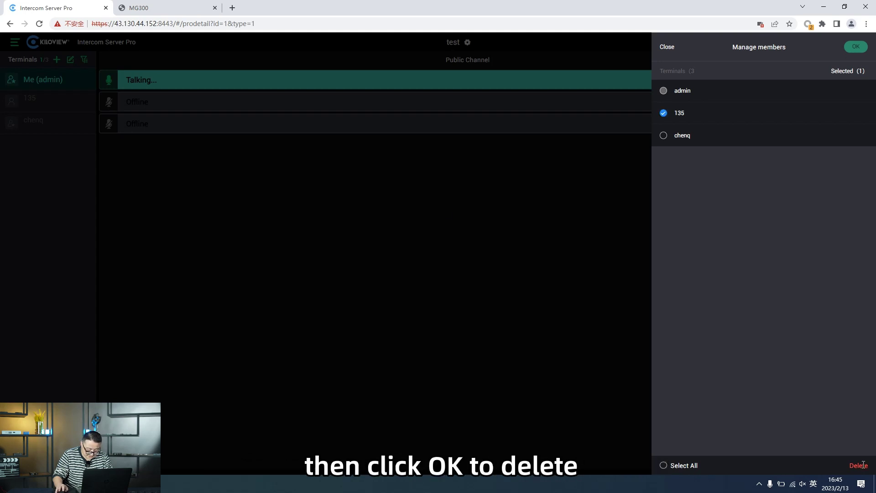
left_click(863, 465)
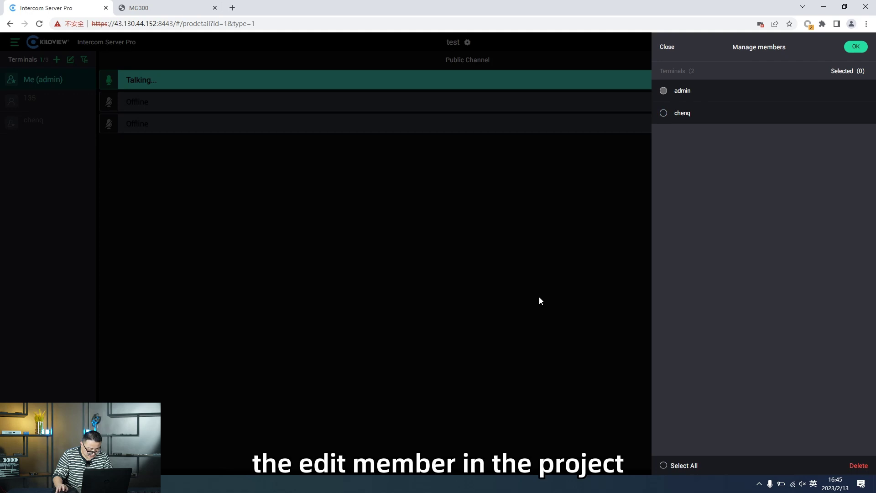
left_click(459, 297)
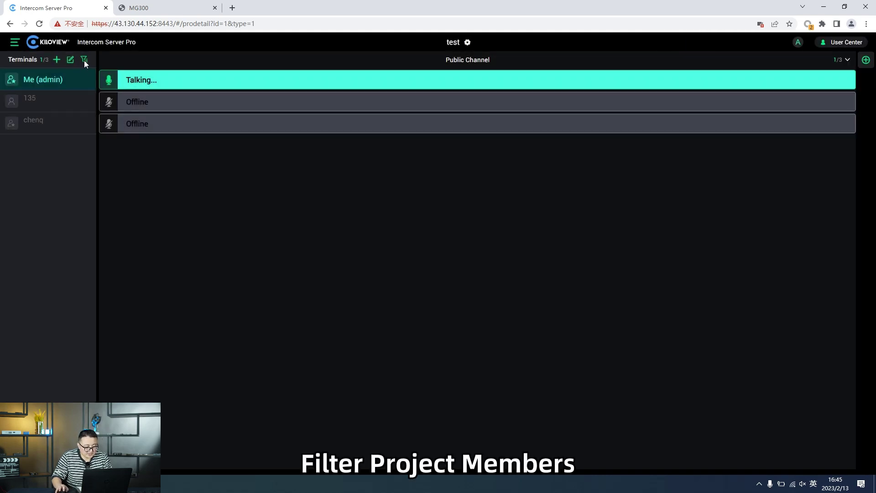
Filter the terminals to show only Offline status.
left_click(84, 60)
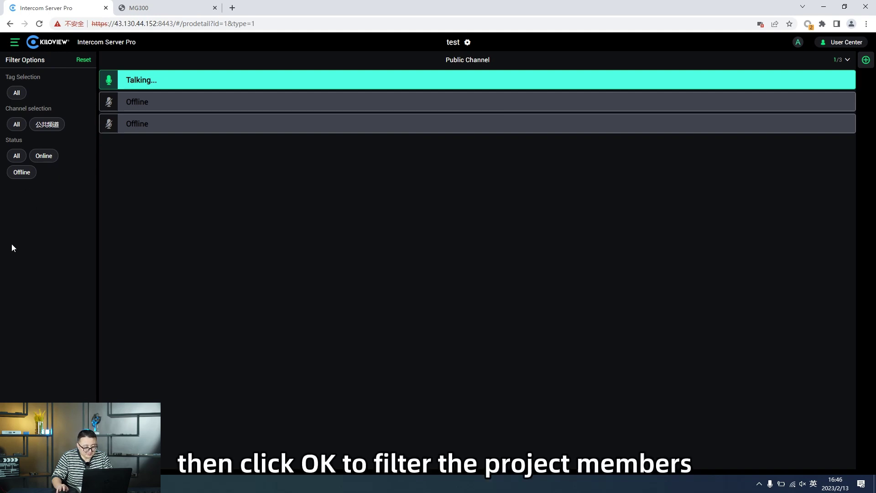
left_click(30, 172)
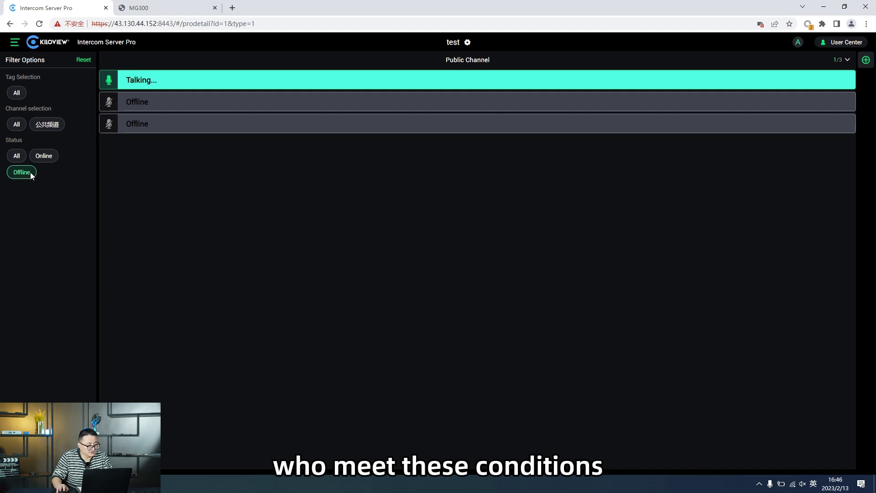
Add a new channel named 'car' beside Public Channel.
left_click(866, 61)
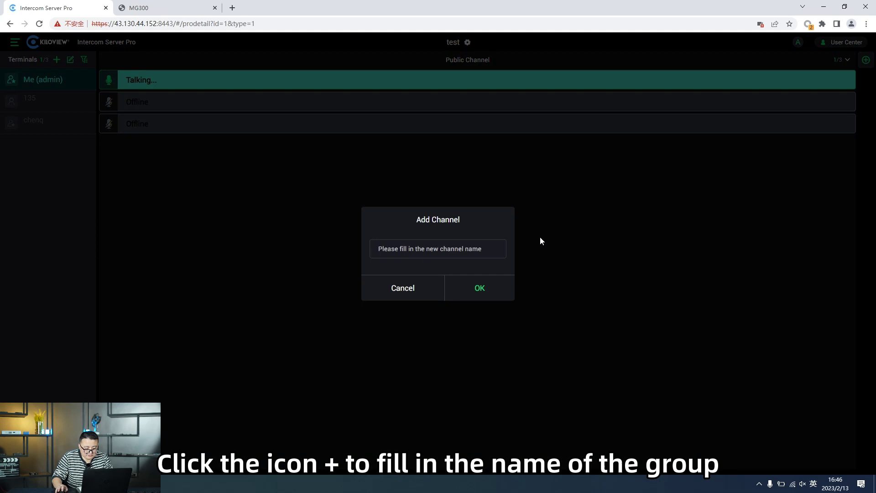
left_click(445, 253)
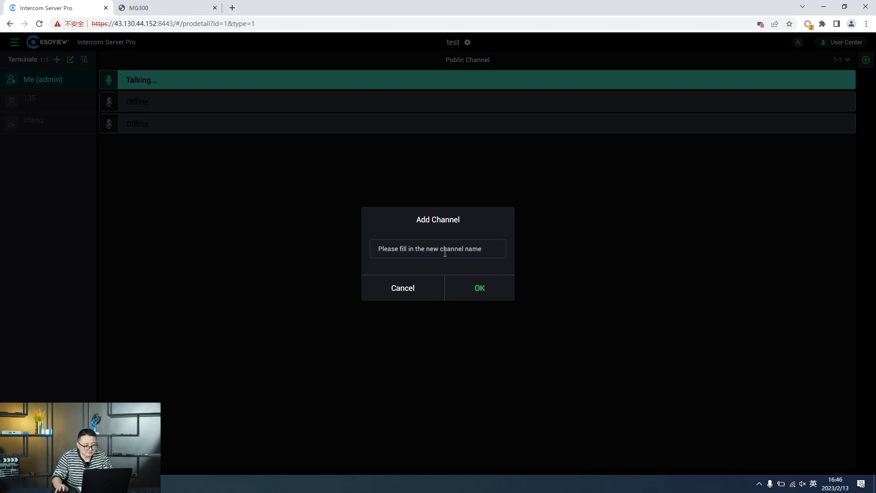
type("car")
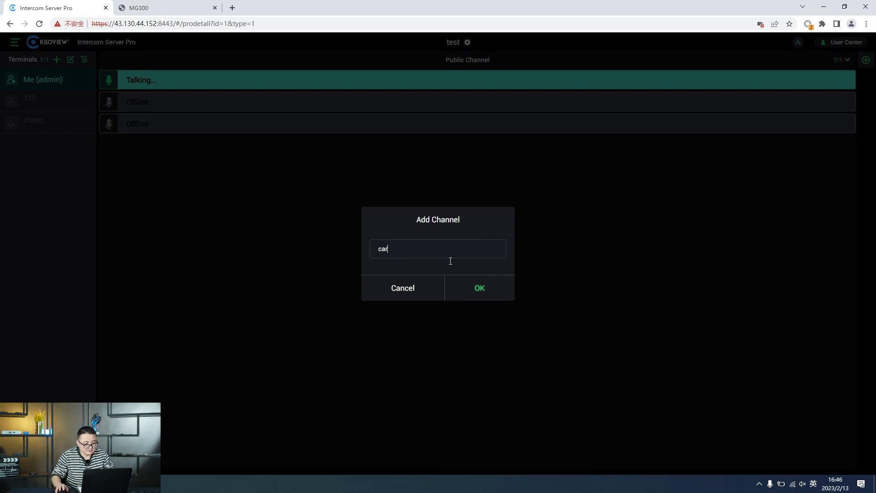
left_click(479, 300)
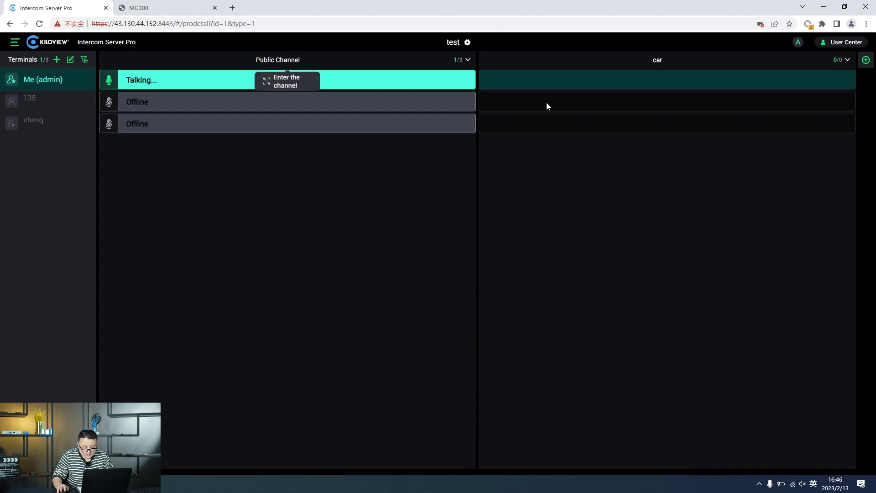
left_click(847, 60)
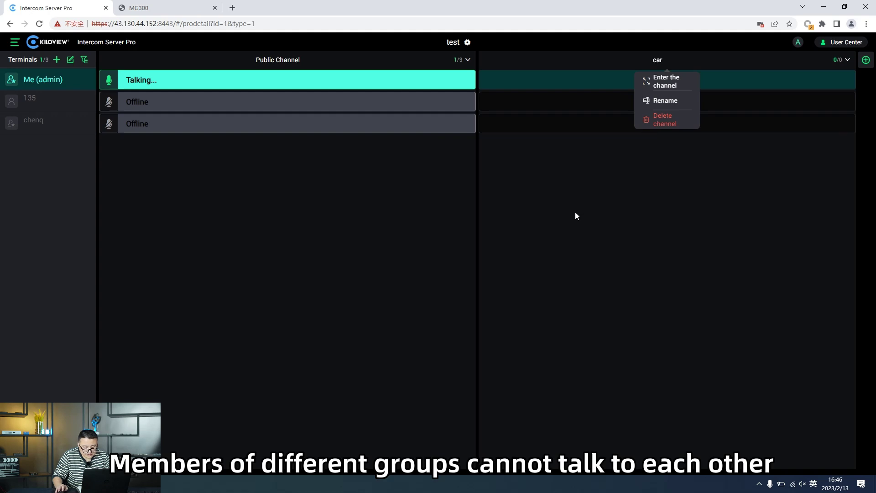
Move Me (admin) into car, keeping both offline members in Public Channel.
left_click(525, 233)
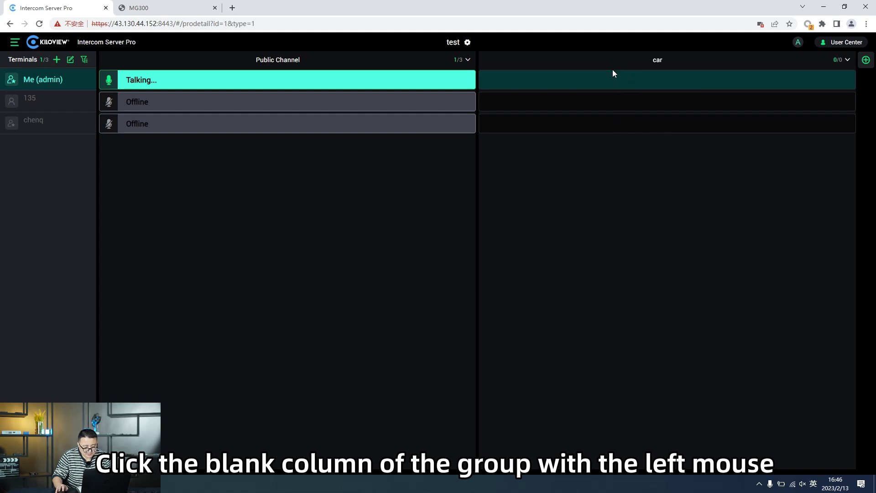
left_click(609, 81)
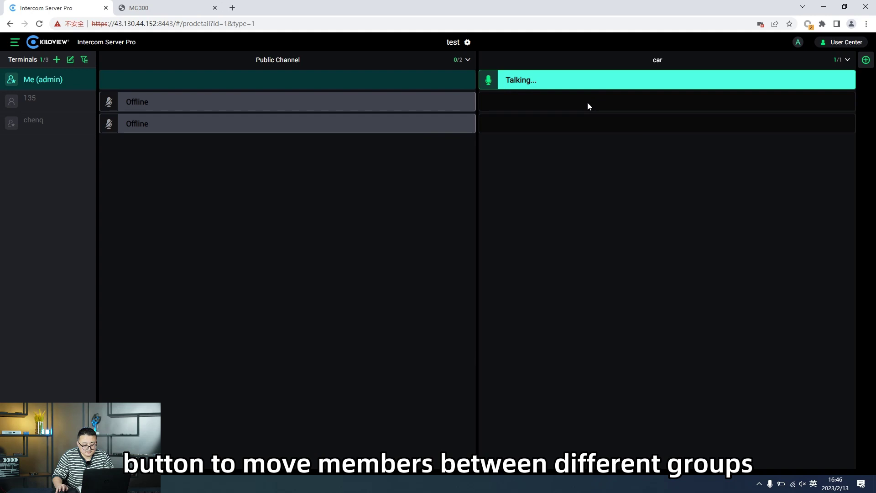
left_click(588, 103)
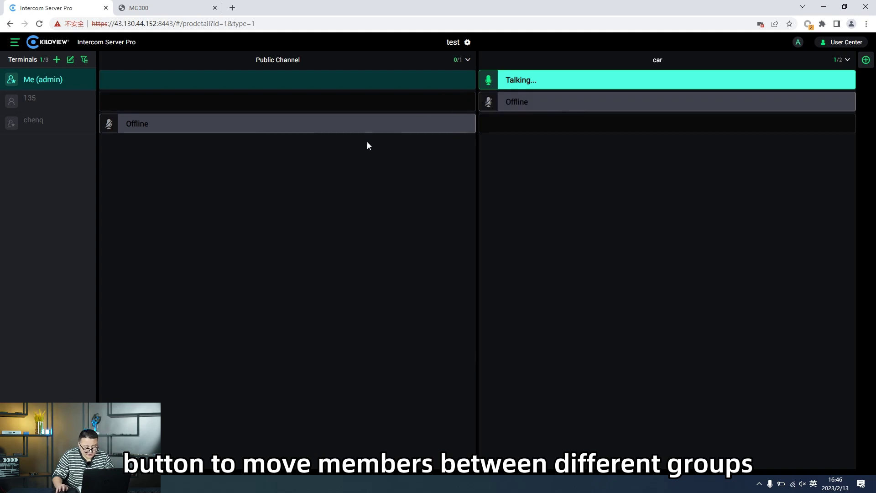
left_click(349, 103)
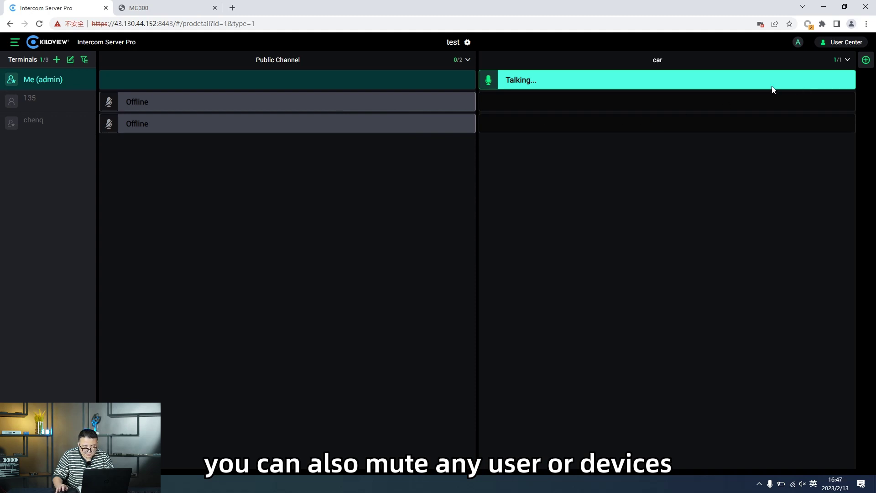
left_click(468, 60)
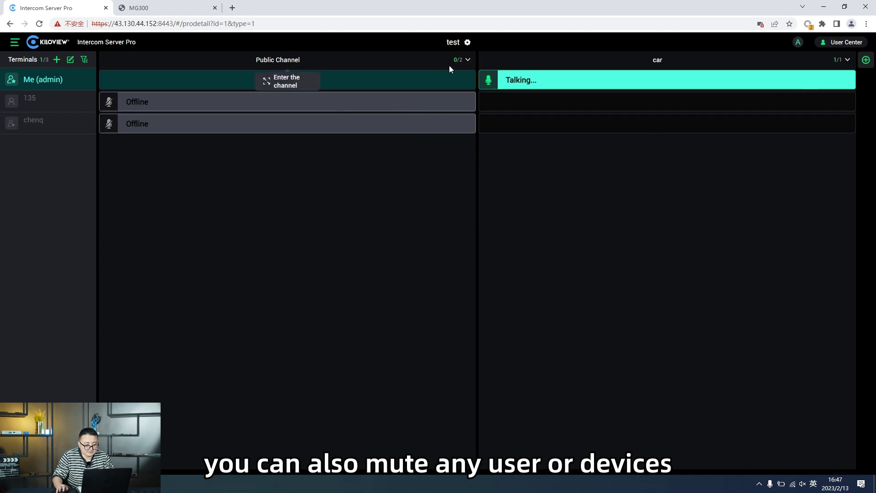
Enter Public Channel, mute everyone in it, and turn your own microphone back on.
left_click(298, 83)
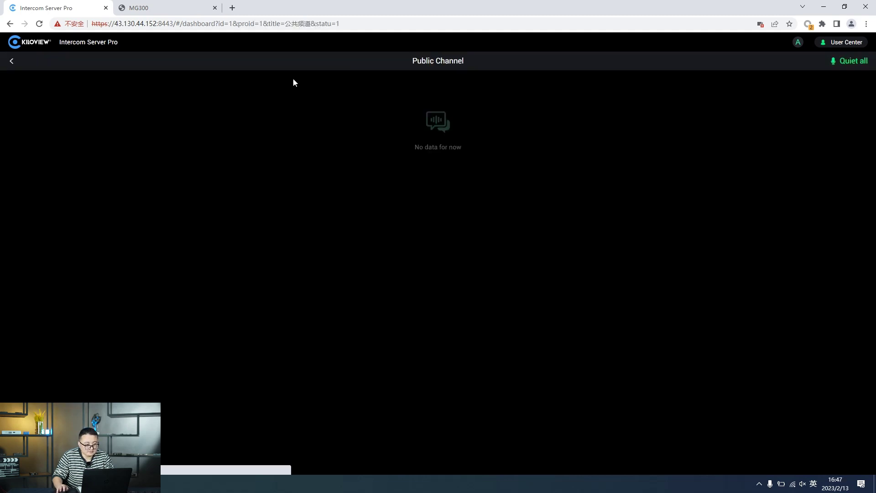
left_click(842, 62)
left_click(466, 247)
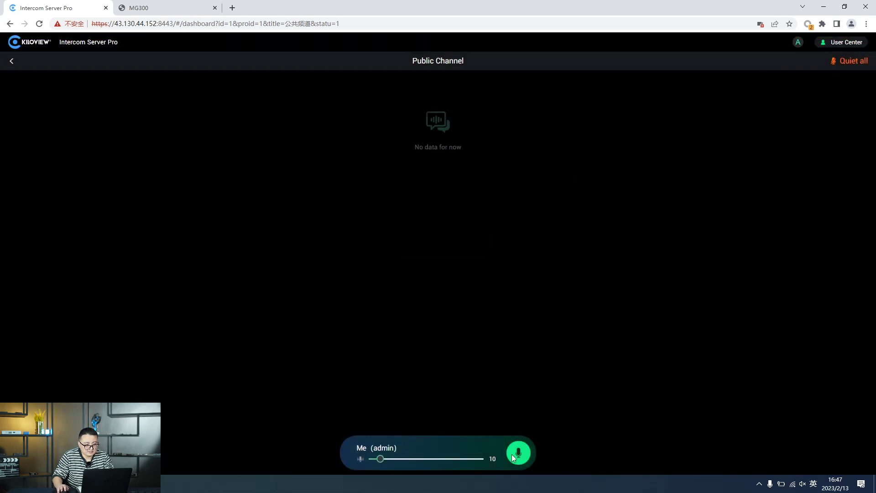
left_click(12, 61)
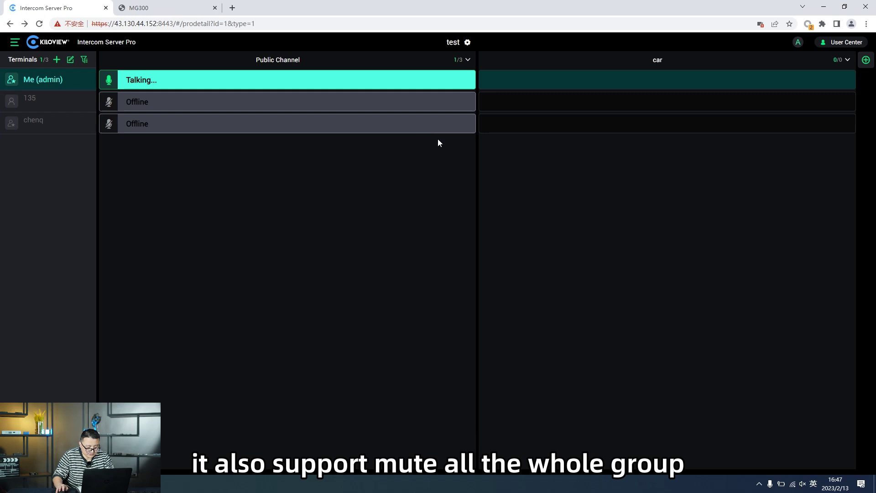
Go to Label Management and start a new label.
left_click(14, 43)
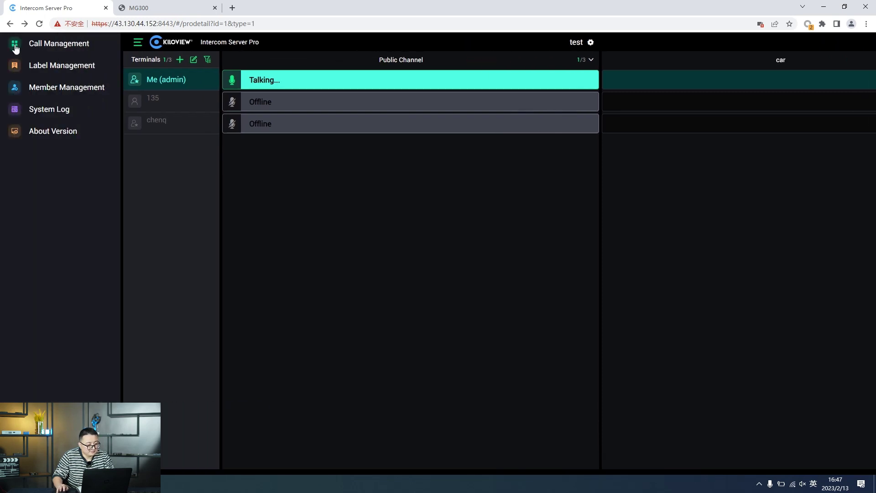
left_click(82, 75)
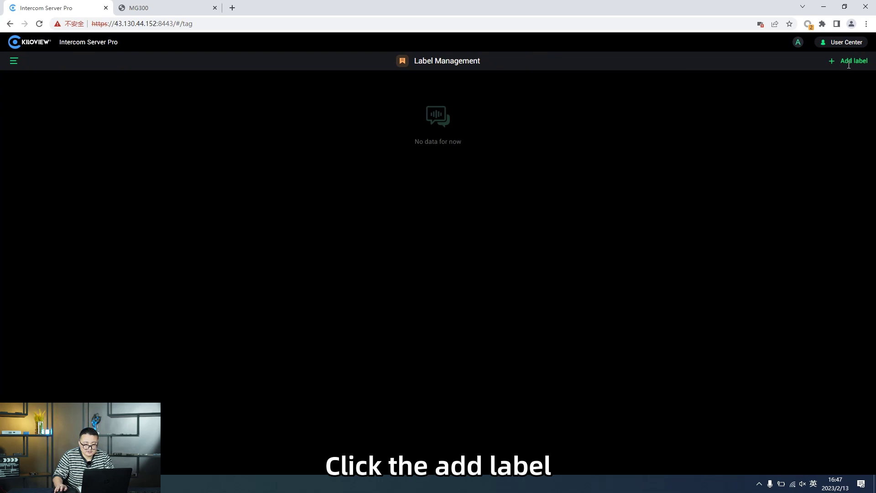
left_click(847, 62)
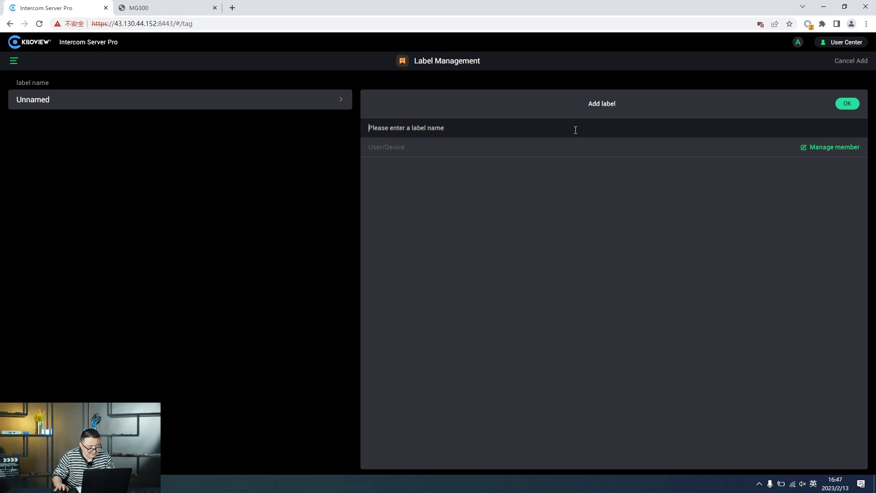
Create a label named 'vip' and pick the Call Admin user as its member.
type("vip")
left_click(840, 104)
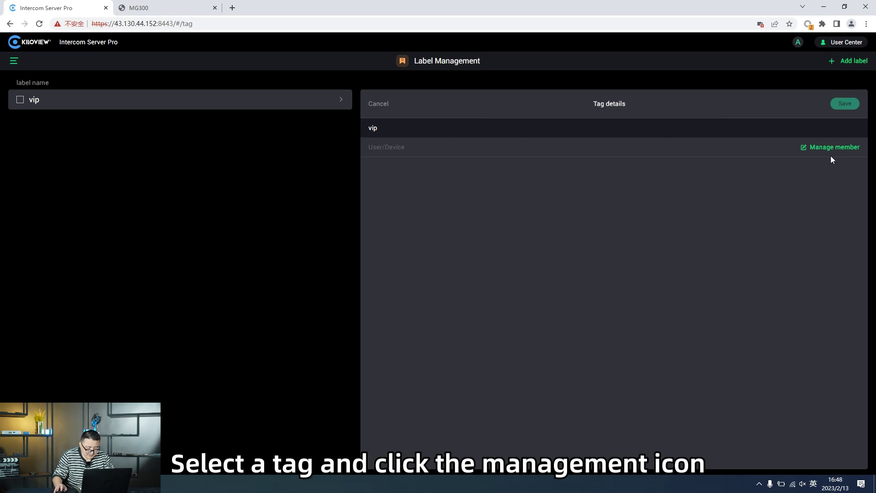
left_click(804, 148)
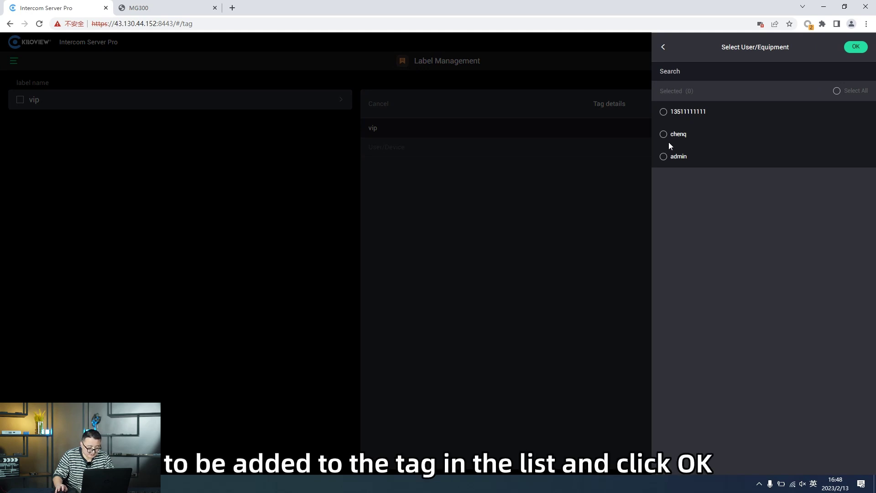
left_click(679, 141)
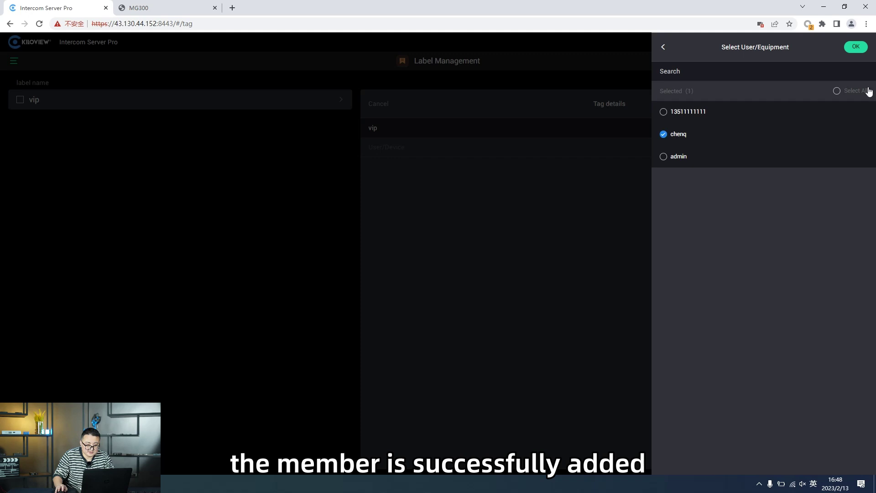
Save the vip label with Call Admin as its member, then delete the vip label.
left_click(856, 47)
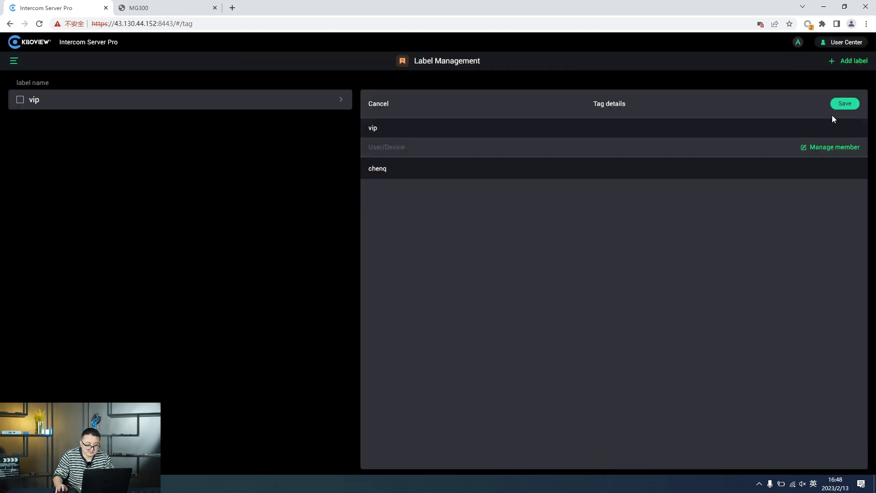
left_click(844, 104)
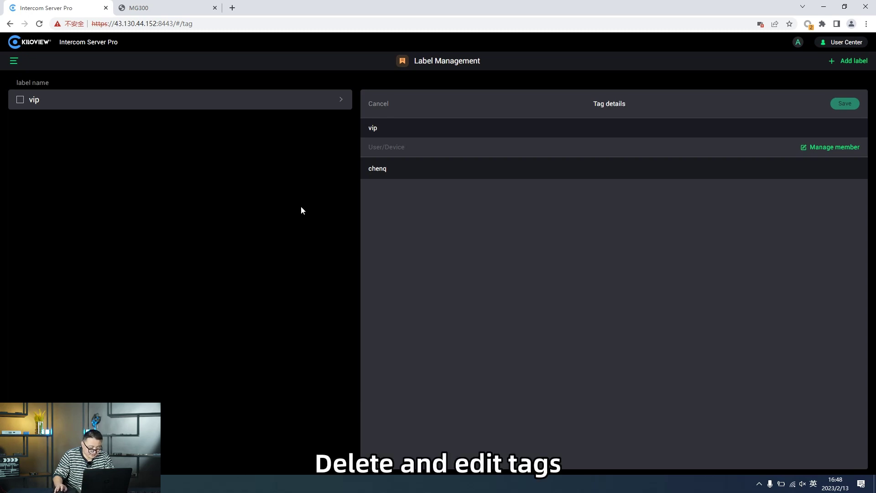
left_click(20, 100)
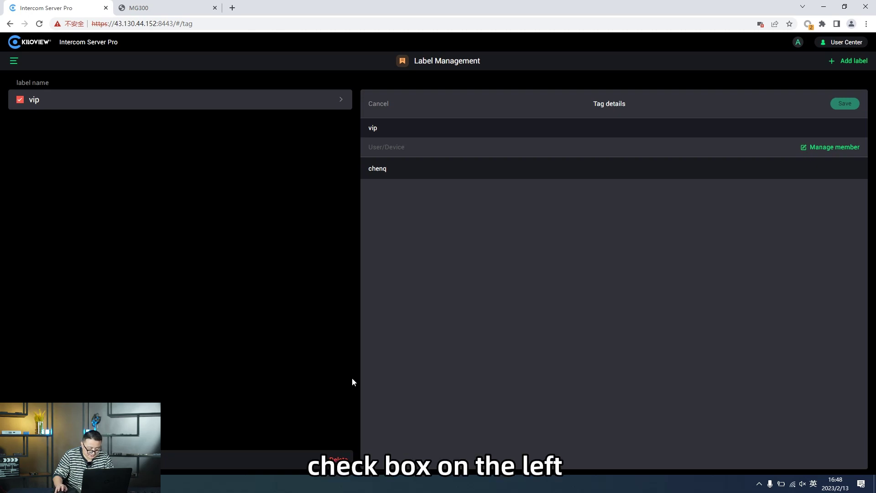
left_click(341, 464)
left_click(466, 252)
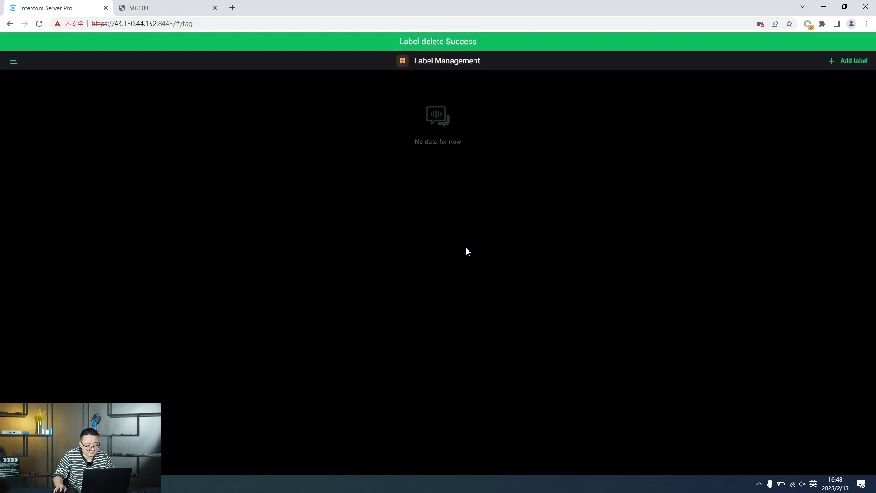
left_click(14, 61)
Go to Member Management and collapse the side menu to show the admin and Call Admin users.
left_click(66, 92)
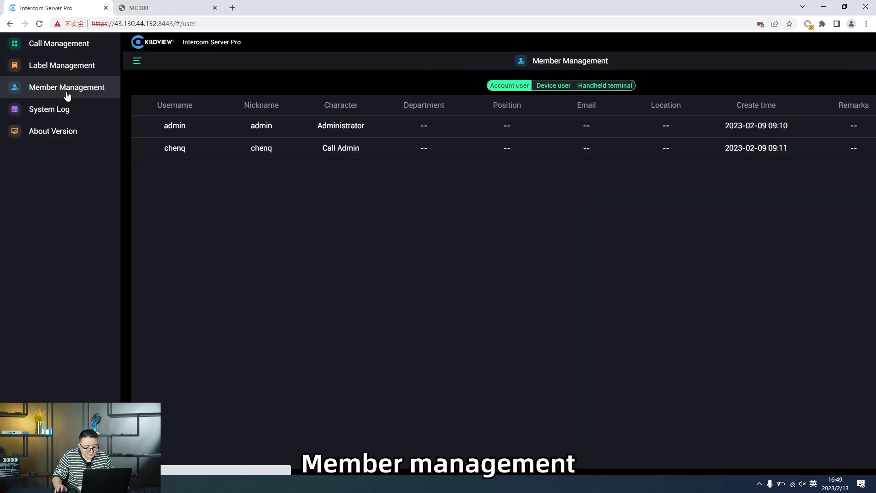
left_click(522, 317)
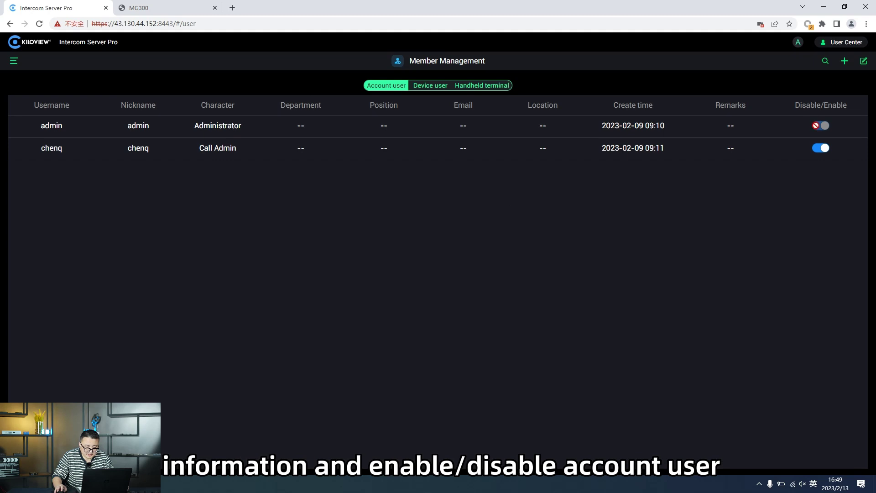
left_click(648, 150)
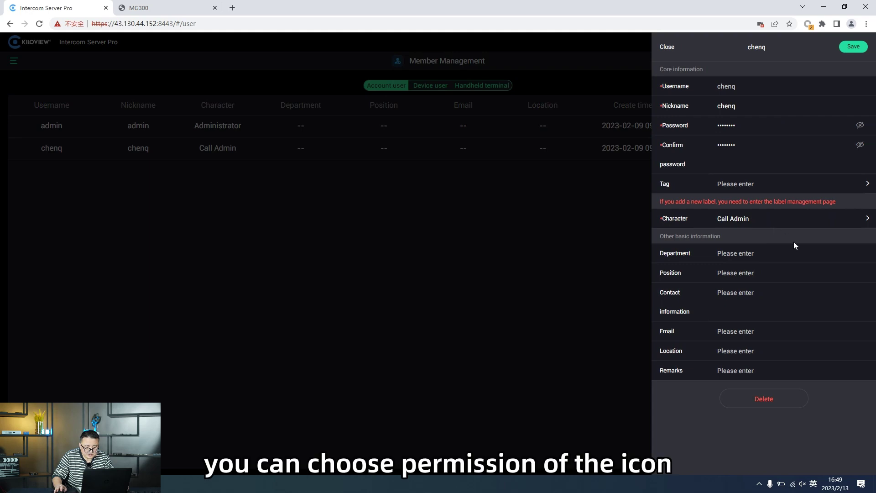
left_click(780, 222)
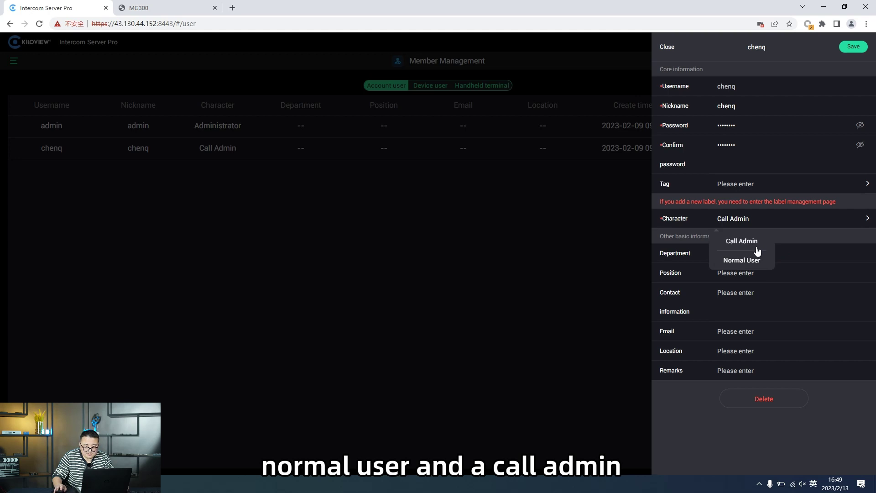
left_click(511, 335)
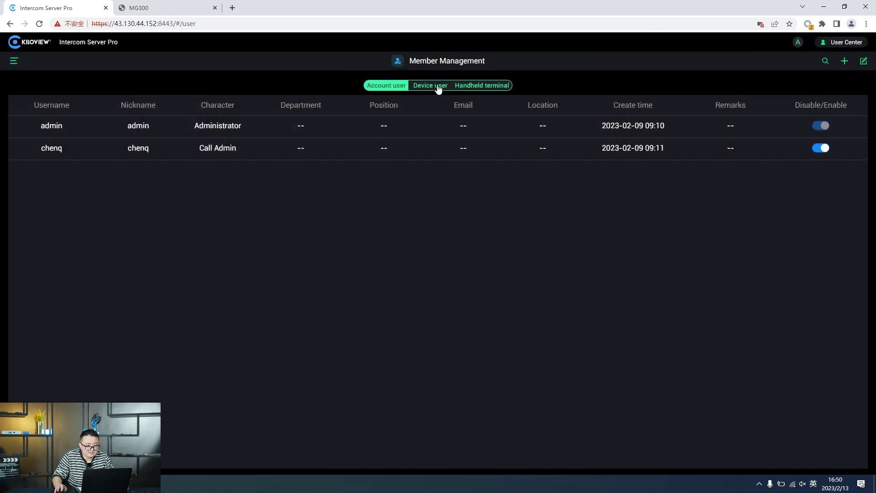
Review the Device user and Handheld terminal lists, then go to the System Log.
left_click(438, 88)
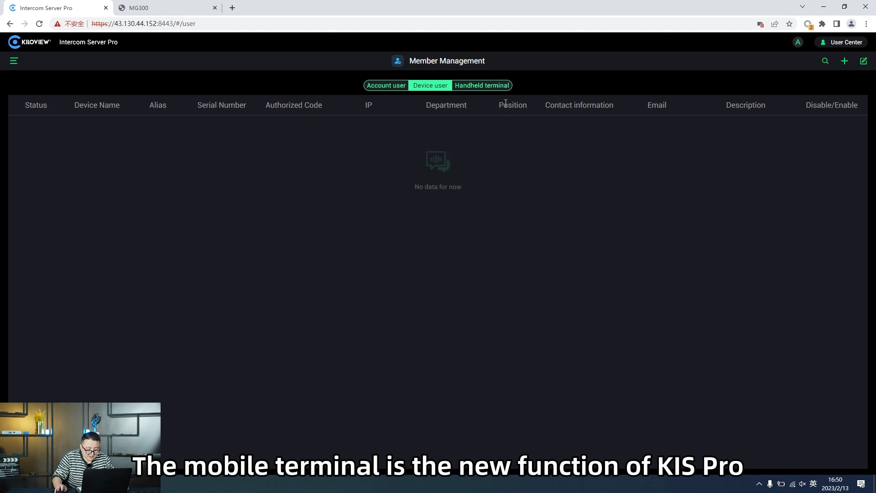
left_click(497, 92)
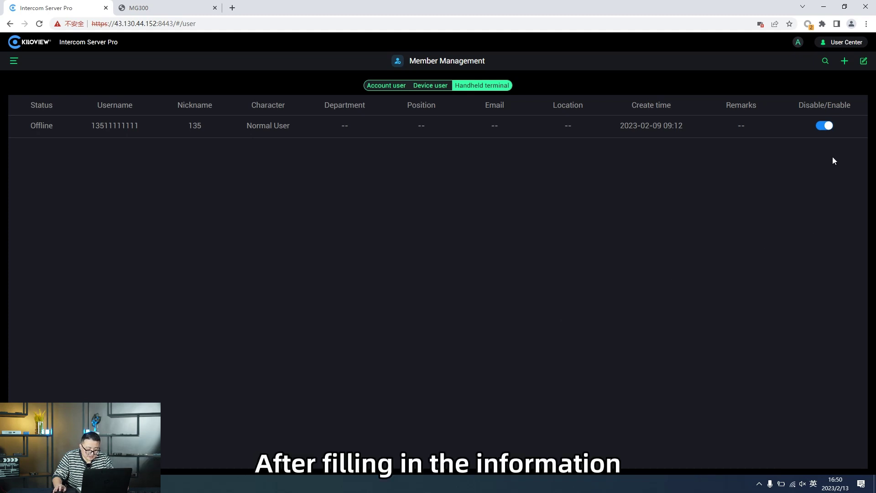
left_click(844, 61)
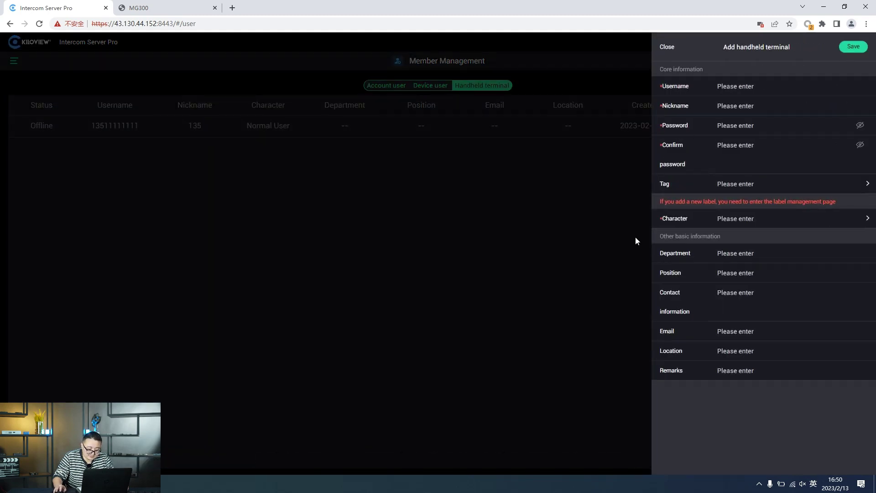
left_click(529, 372)
left_click(14, 61)
left_click(82, 114)
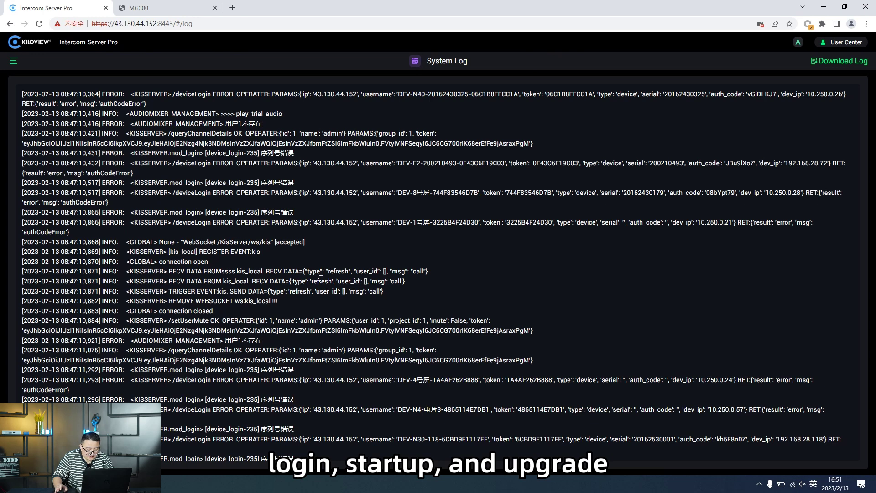
Scroll down through the 2023-02-13 System Log entries and back to the top.
scroll(320, 278, "down", 7)
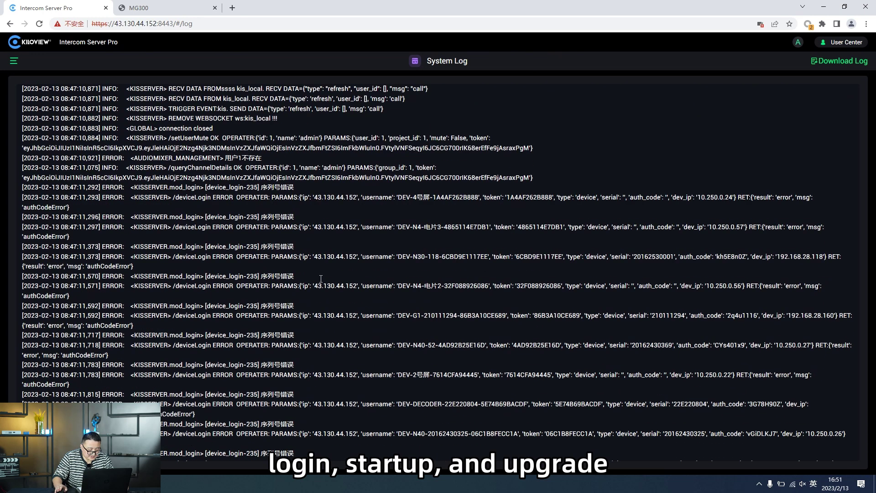
scroll(321, 282, "down", 3)
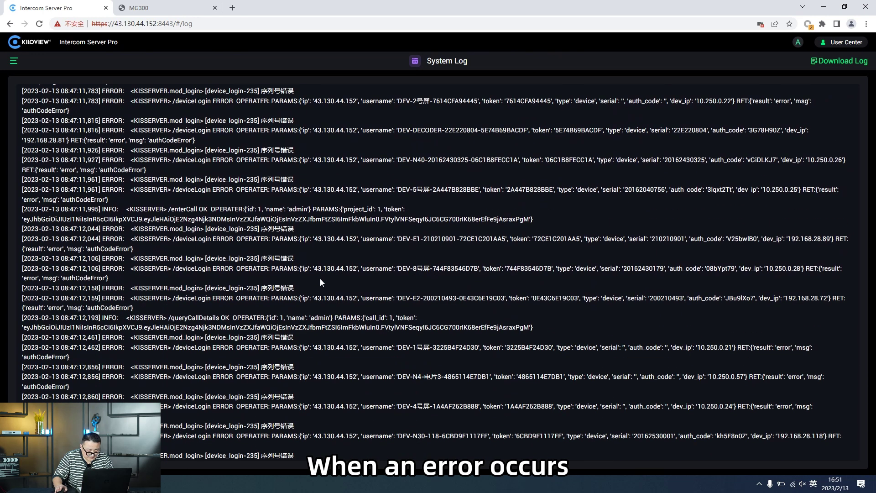
scroll(321, 282, "down", 2)
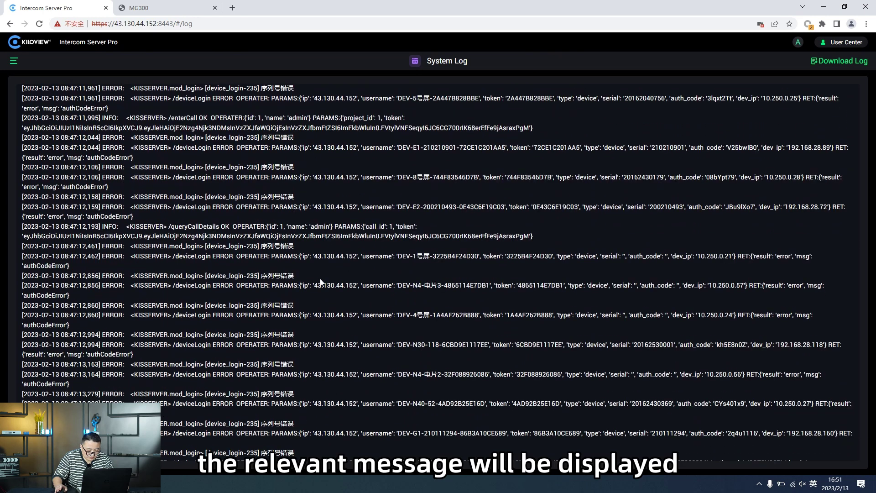
scroll(320, 282, "up", 12)
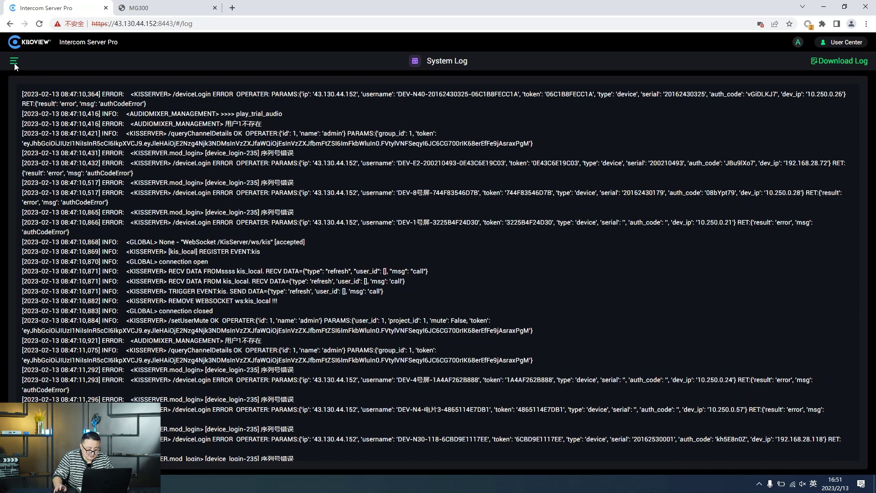
Open the Firmware Upgrade panel from the About Version page showing version 1.10.0006.
left_click(14, 62)
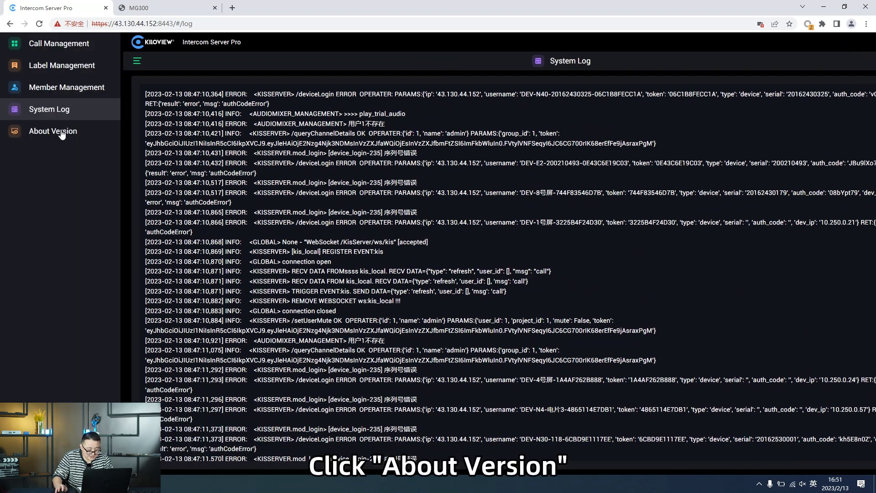
left_click(62, 134)
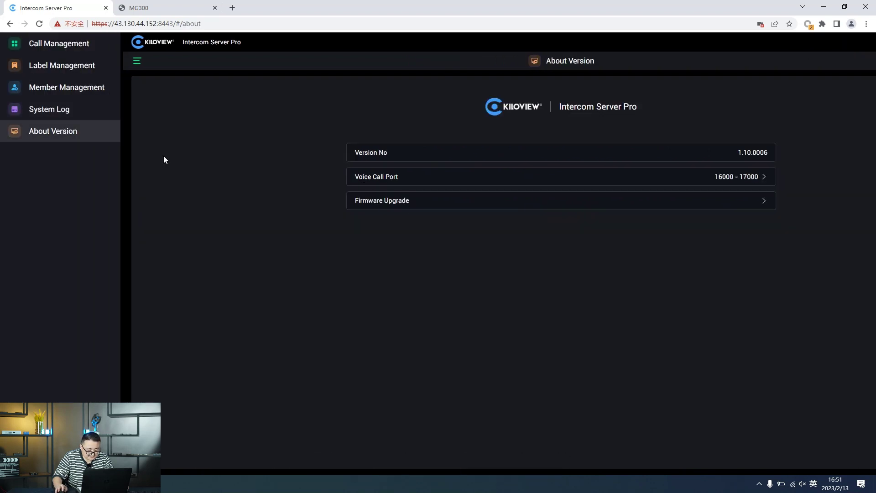
left_click(412, 206)
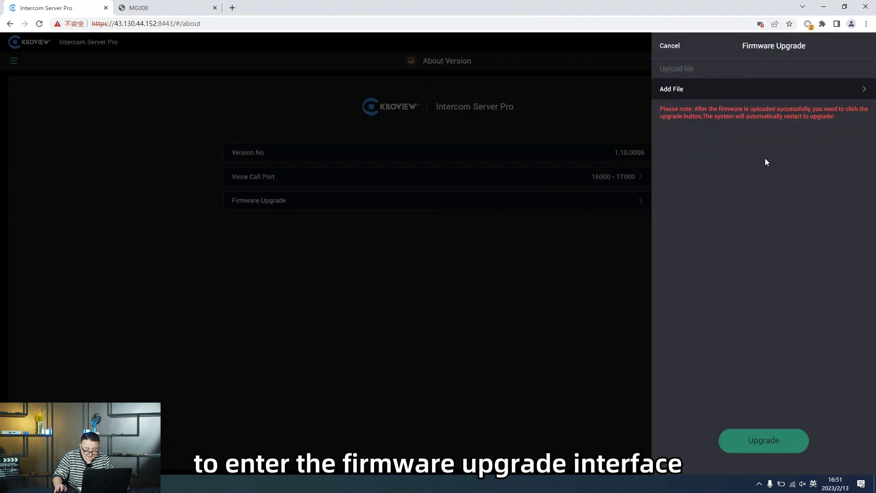